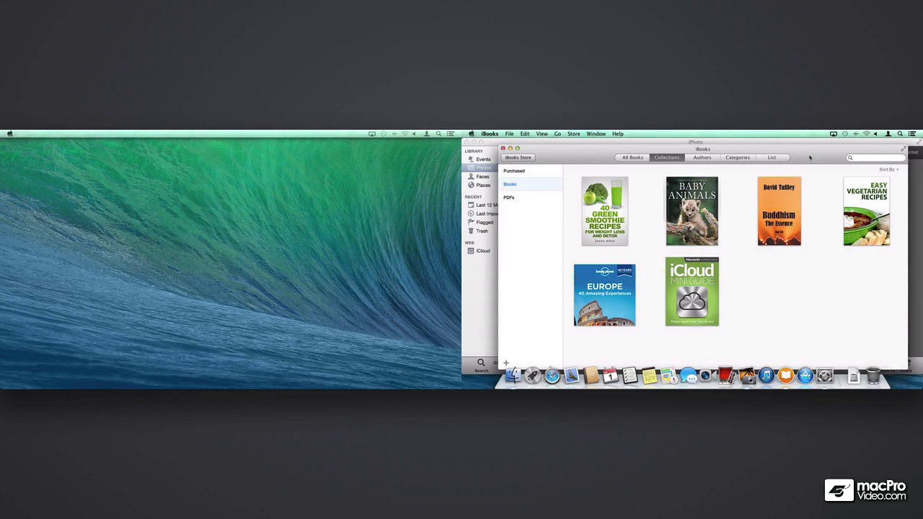
Step: Move the iBooks library window from the right display to the left display, so all six books show
mouse_move(810, 157)
left_mouse_down()
mouse_move(714, 166)
mouse_move(340, 157)
mouse_move(442, 158)
left_mouse_up()
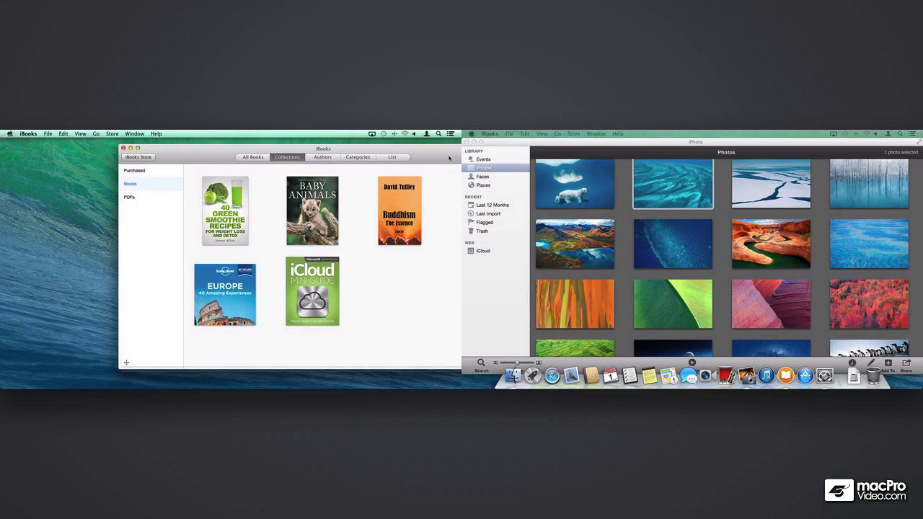
left_click_drag(448, 159, 354, 158)
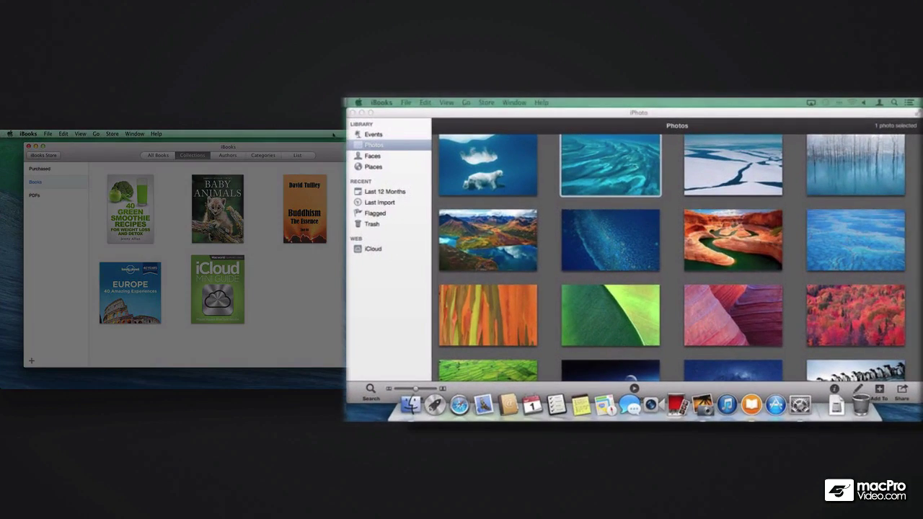
Step: Bring iPhoto's Photos library to the front and dismiss the screen-resolution Caution dialog with OK
left_click(411, 117)
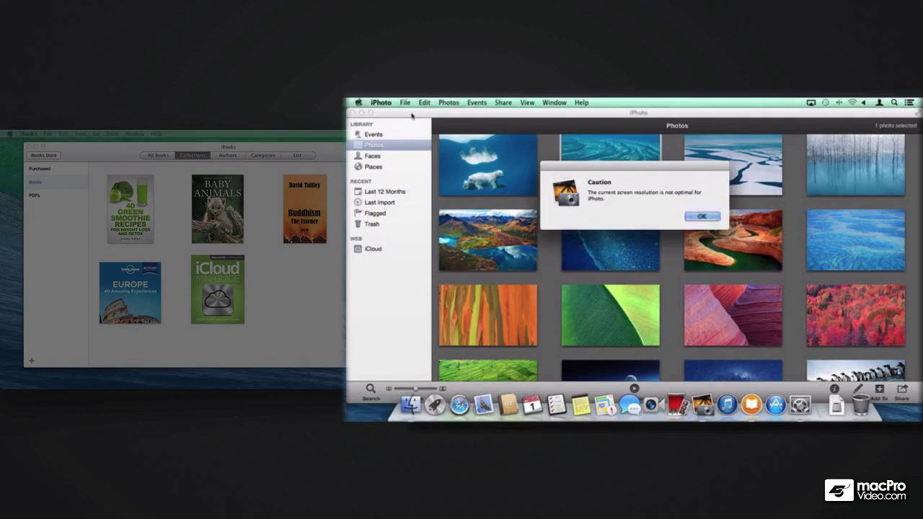
left_click(704, 217)
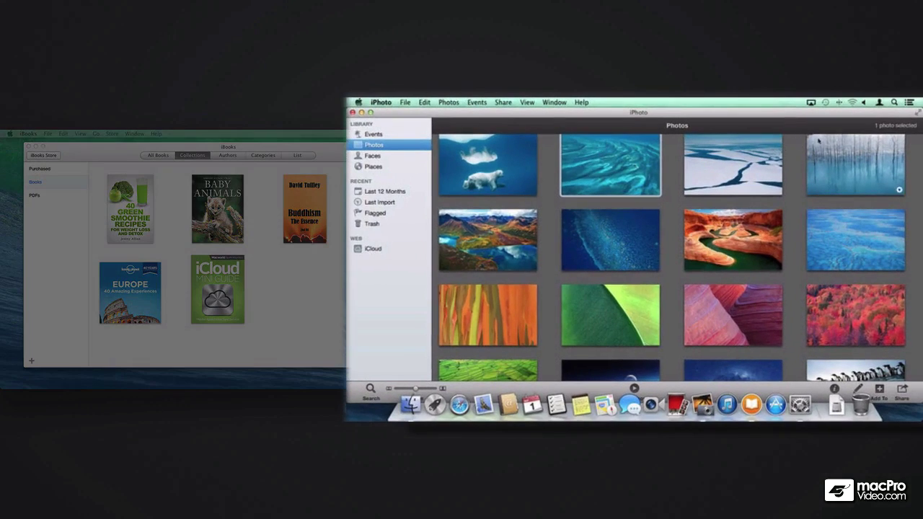
Step: Put iPhoto in full screen on the right display and nudge the iBooks window slightly on the left
left_click(919, 112)
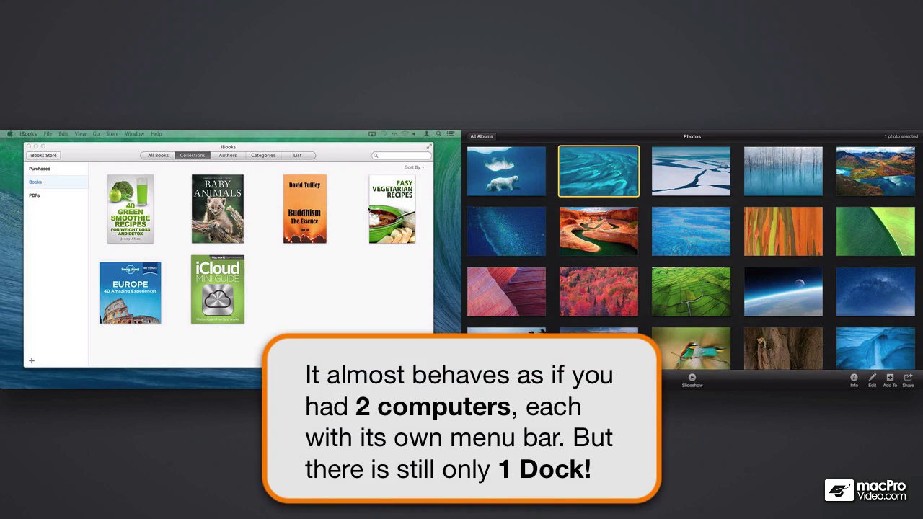
left_click(346, 189)
left_click_drag(335, 148, 340, 167)
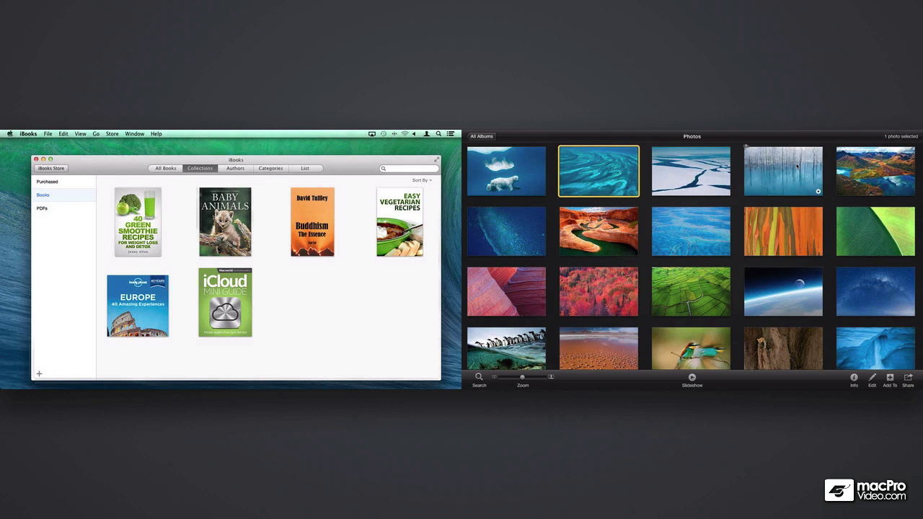
key("ctrl+Left")
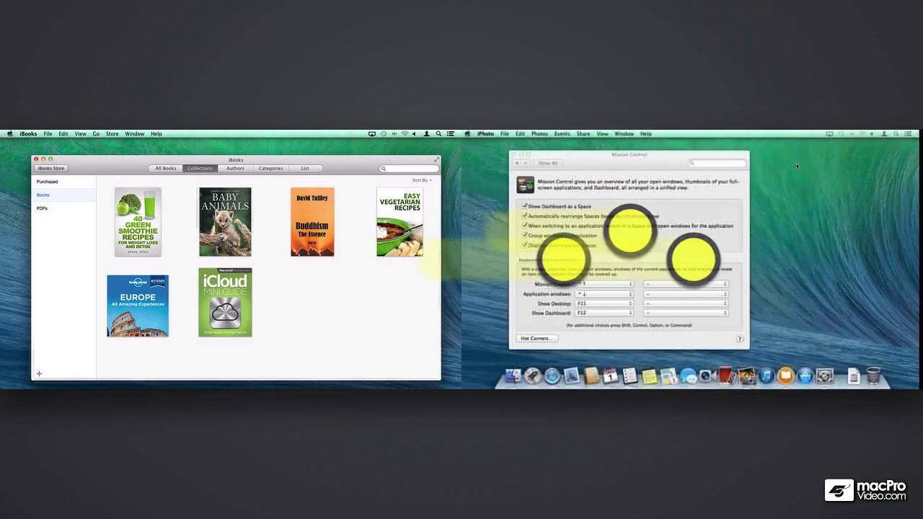
key("ctrl+Left")
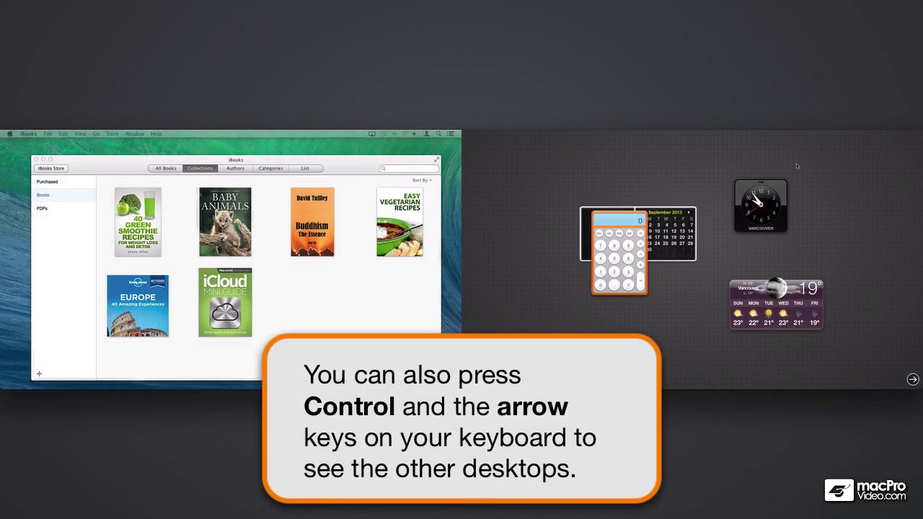
key("ctrl+Right")
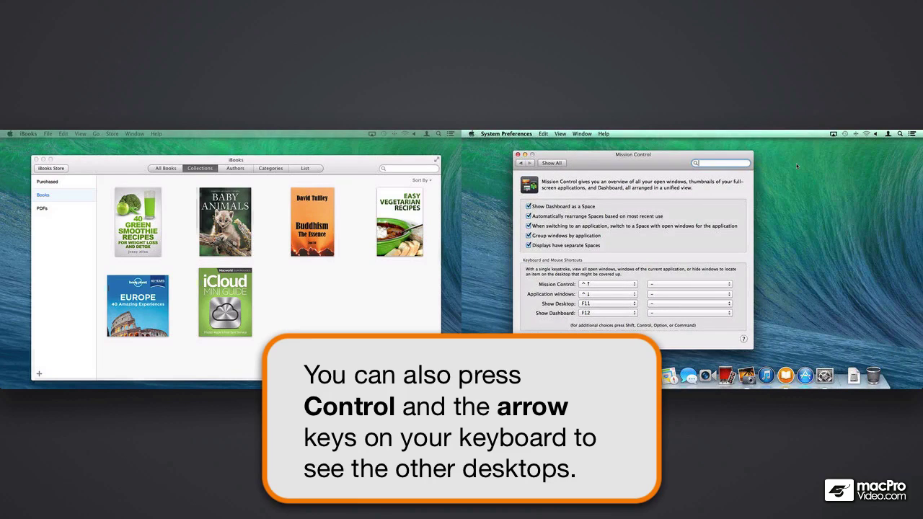
key("ctrl+Right")
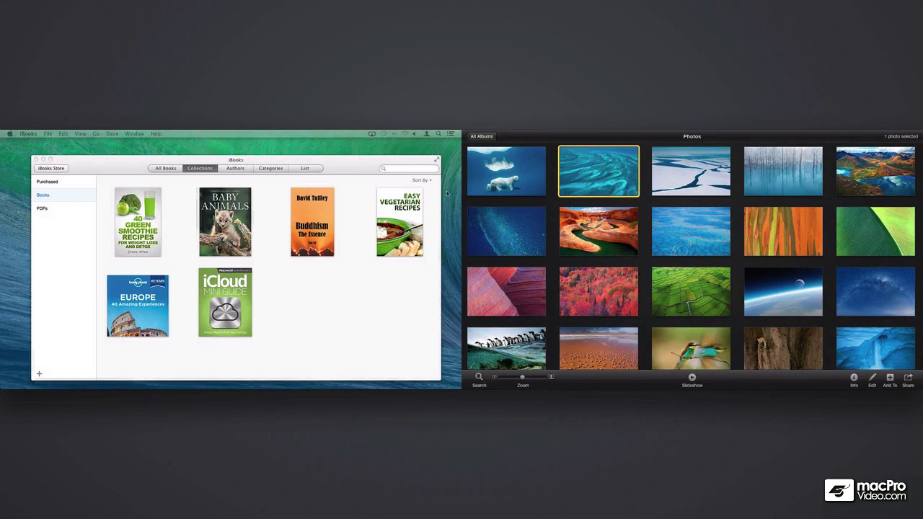
Step: Make iBooks full screen in its own space, then swipe the left display back to the empty desktop
left_click(363, 170)
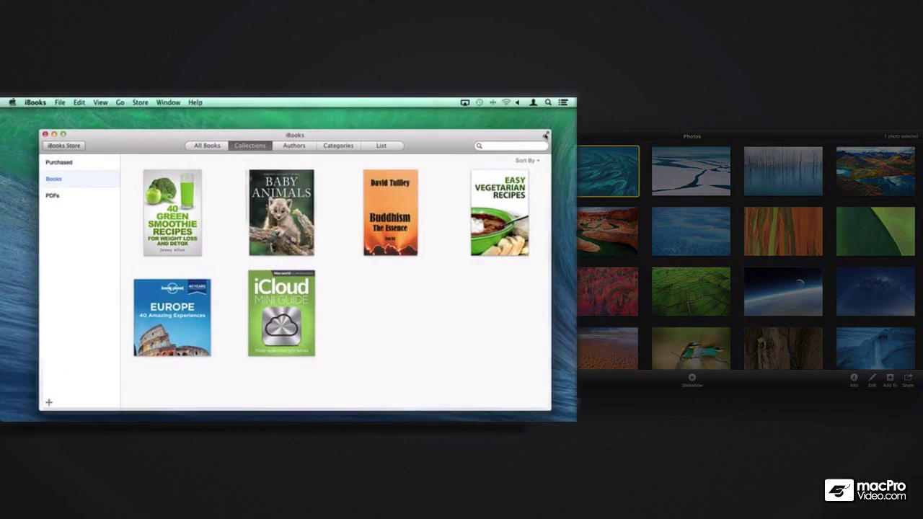
left_click(546, 135)
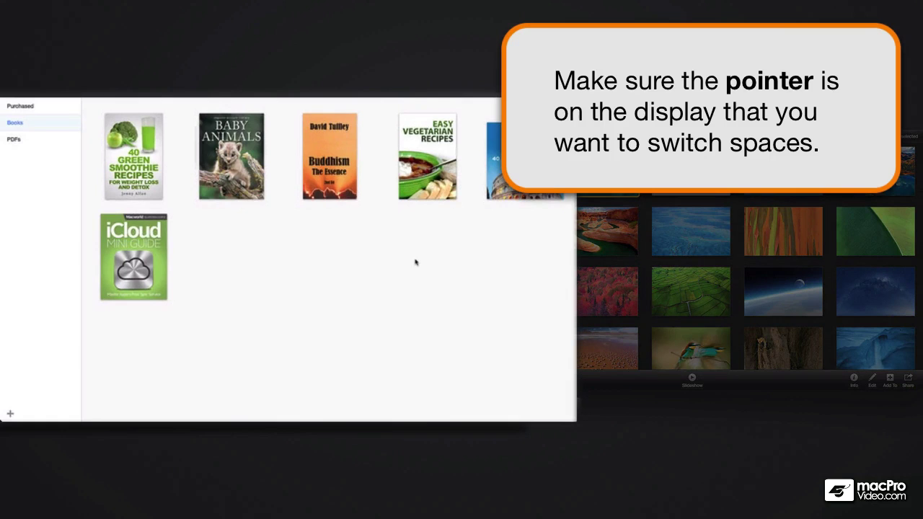
scroll(415, 262, "left", 5)
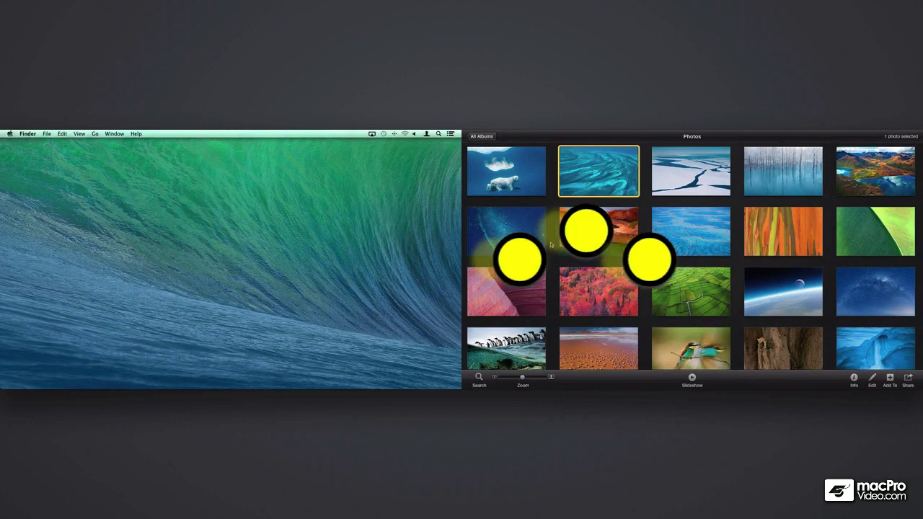
Step: Cycle the right display between Dashboard and System Preferences spaces, then open Mission Control with Control+Up
key("ctrl+Left")
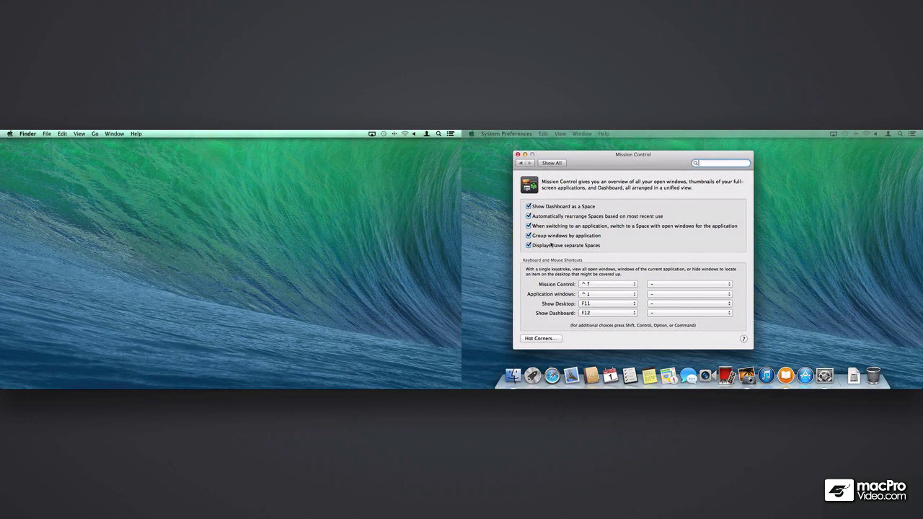
key("ctrl+Left")
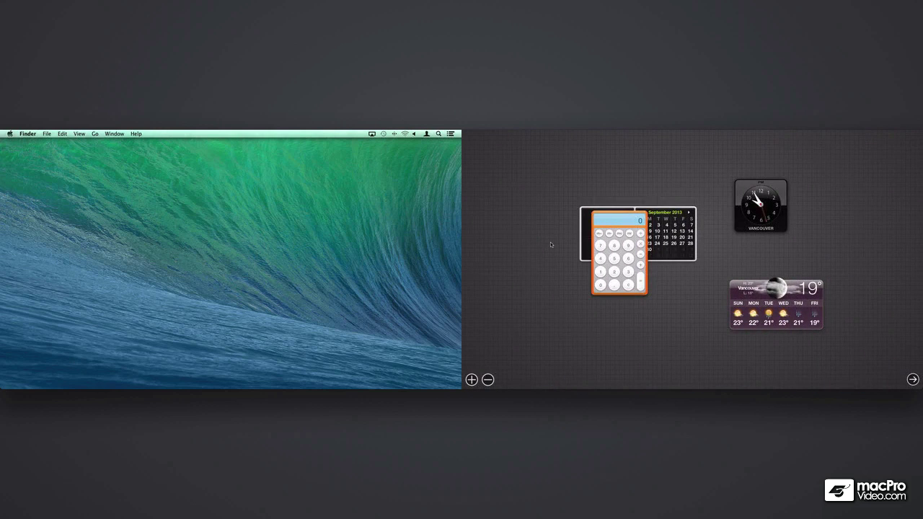
key("ctrl+Right")
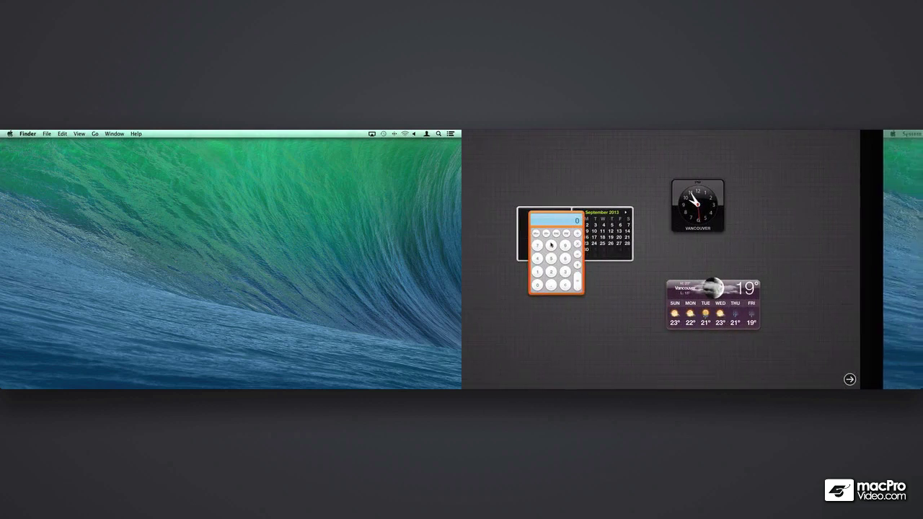
key("ctrl+Right")
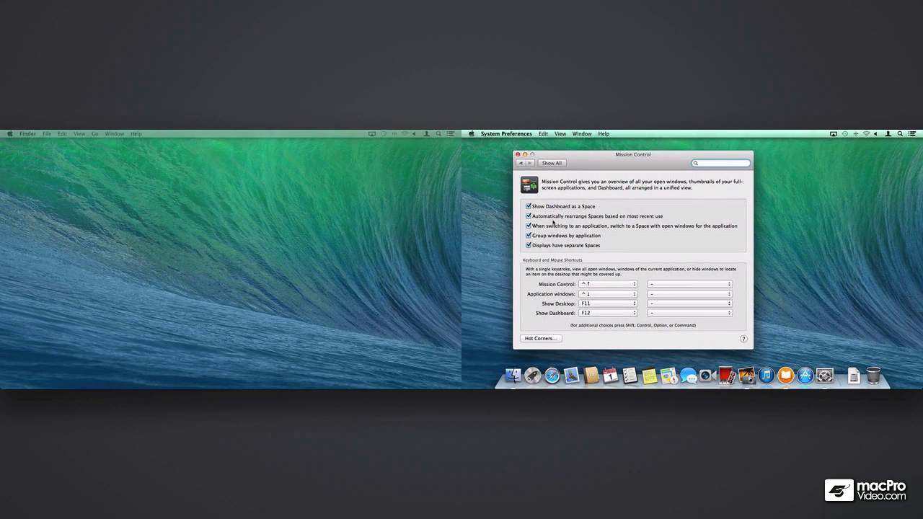
key("ctrl+Up")
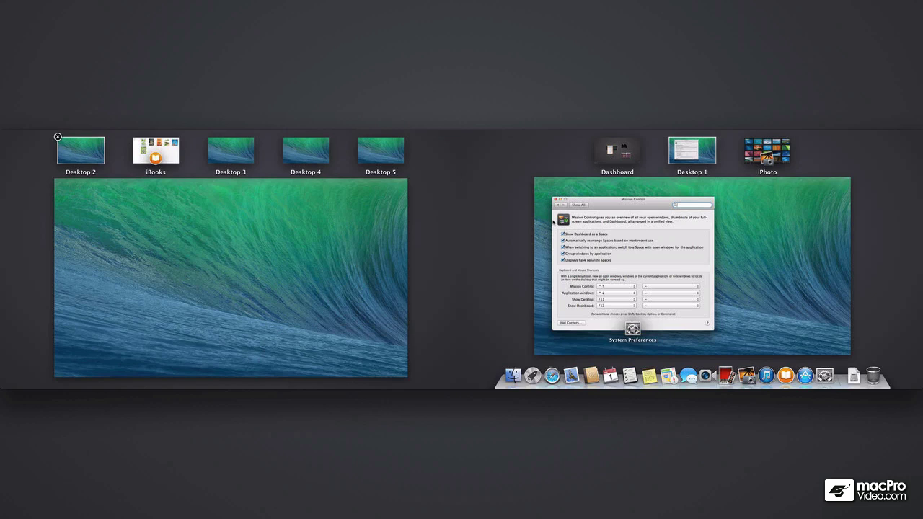
Step: Use the left display's + button in Mission Control to create Desktops 3, 4 and 5
mouse_move(230, 150)
Step: Place Safari's HTML5 showcase page on the left display's Desktop 4, then switch to empty Desktop 3
left_click(553, 222)
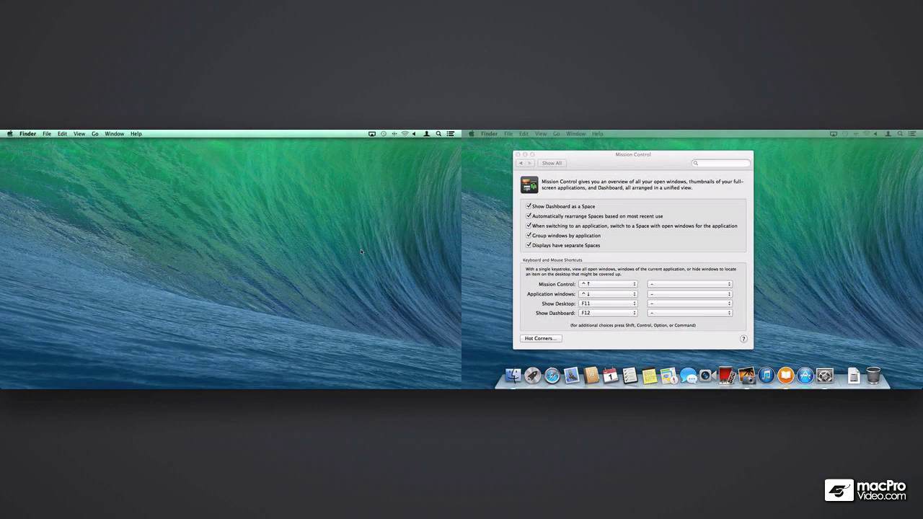
left_click(552, 376)
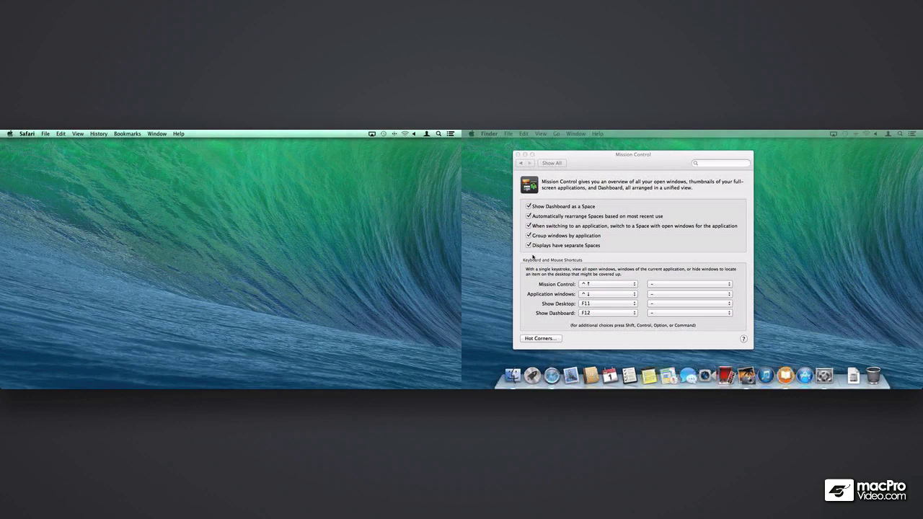
left_click_drag(658, 145, 195, 144)
scroll(217, 274, "down", 10)
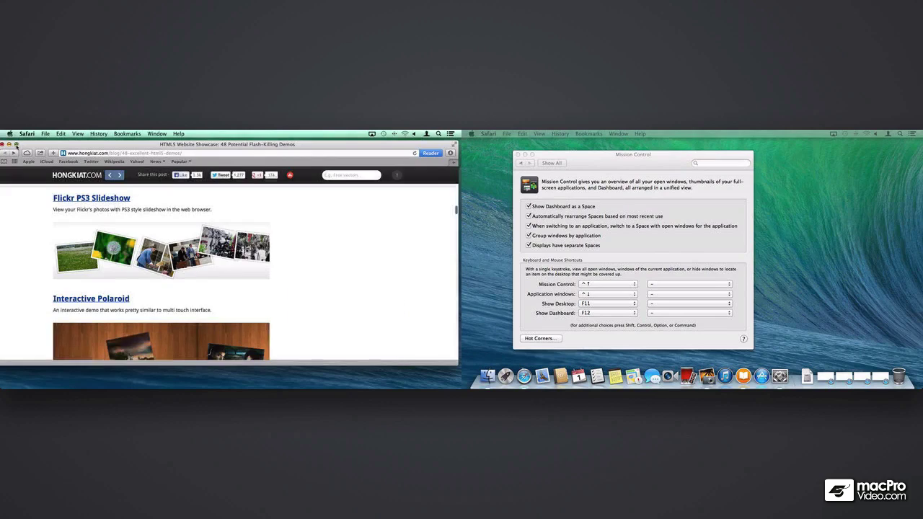
key("ctrl+Up")
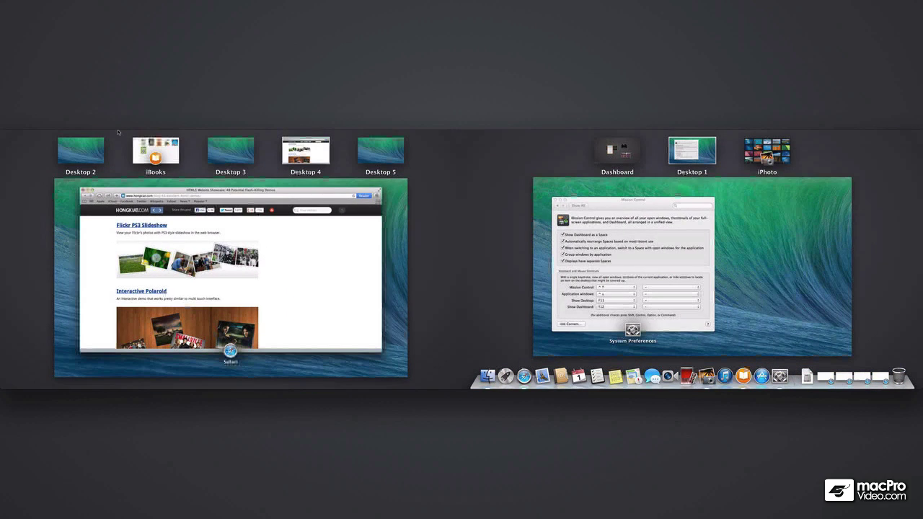
left_click(242, 155)
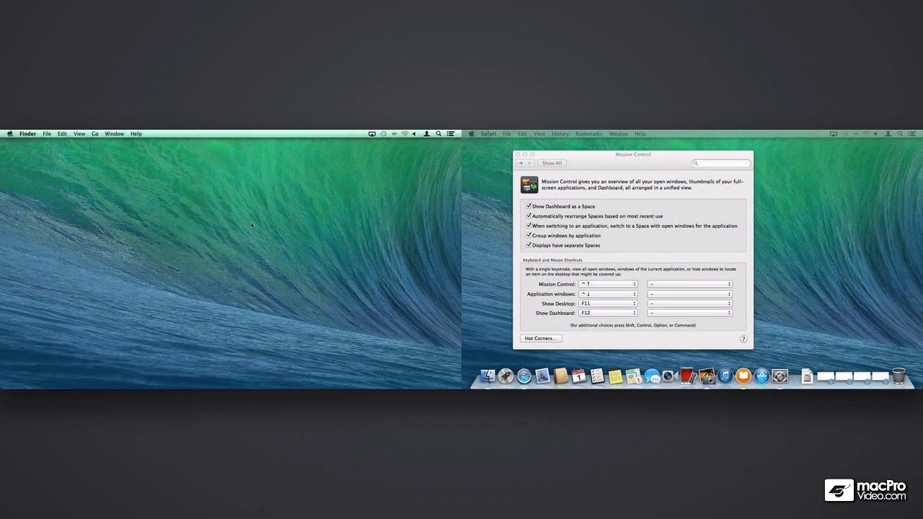
Step: Move Calendar's September 2013 month view onto the left display's Desktop 3 and shrink its window
left_click(579, 376)
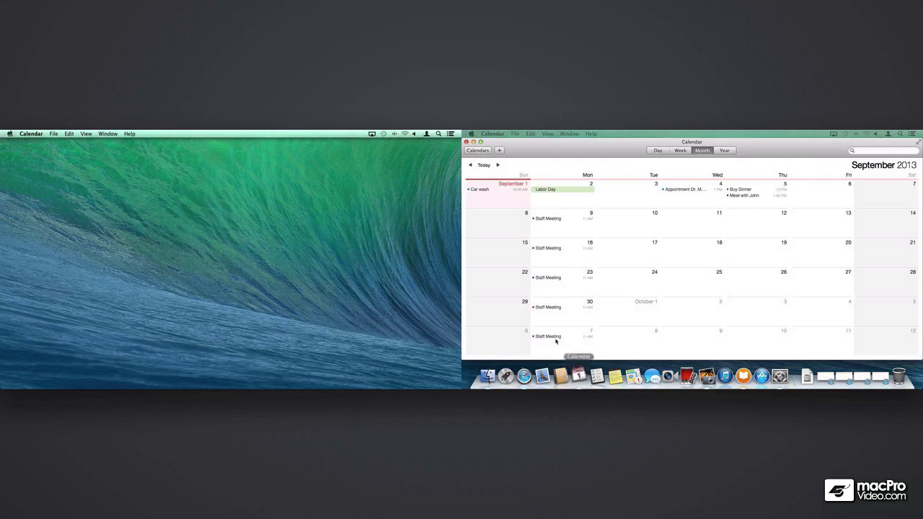
left_click_drag(632, 149, 168, 154)
double_click(168, 154)
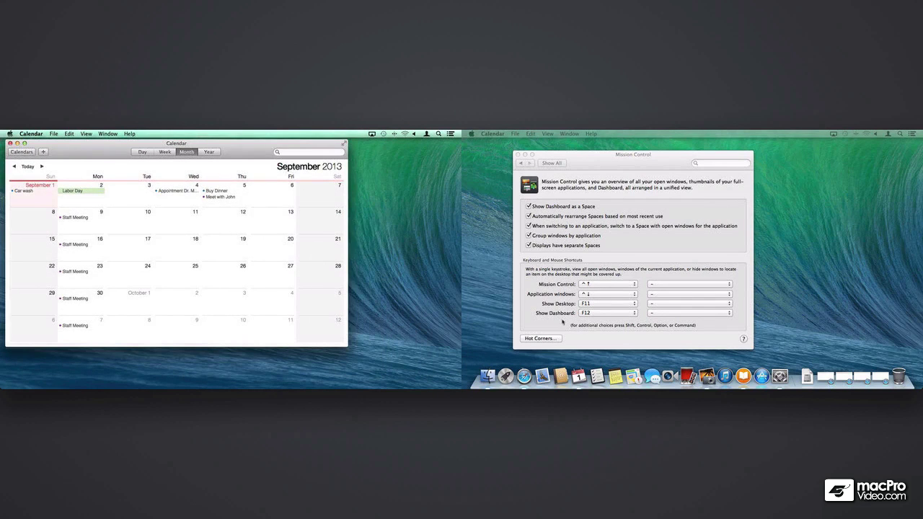
Step: Move the Reminders window onto the left display beside Calendar
left_click(597, 373)
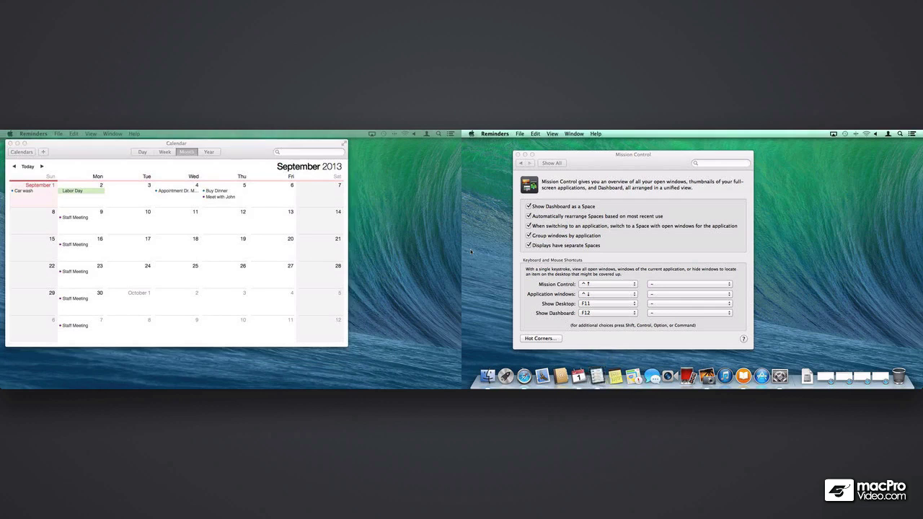
left_click_drag(624, 168, 292, 164)
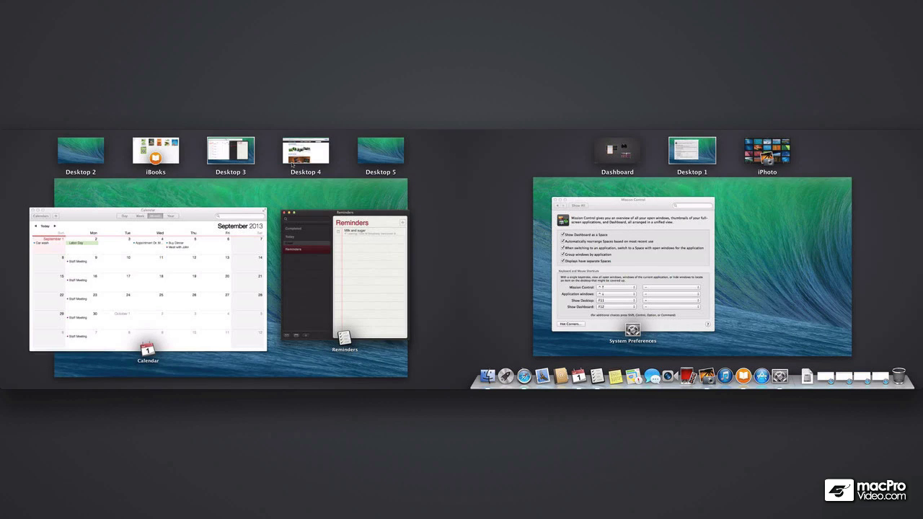
mouse_move(293, 164)
key("Escape")
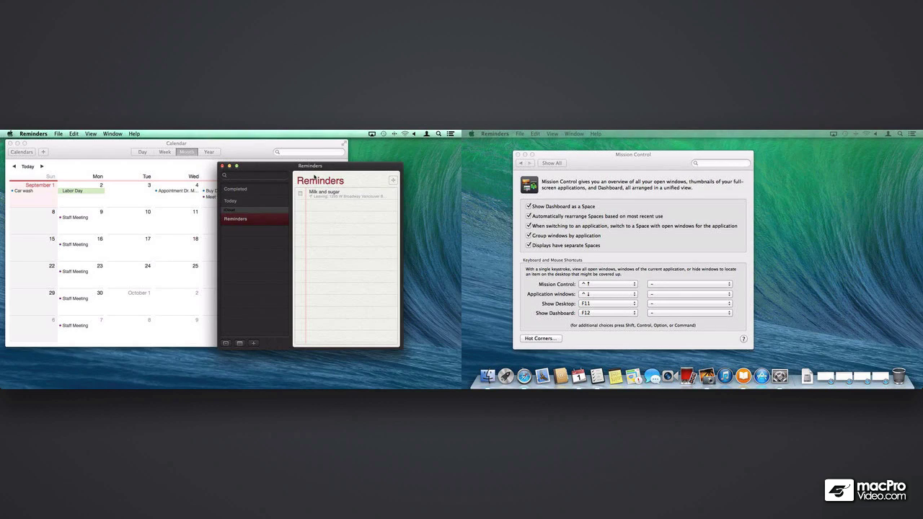
Step: Switch the left display to Desktop 5 holding Reminders, then reopen the overview of all Spaces
key("ctrl+Up")
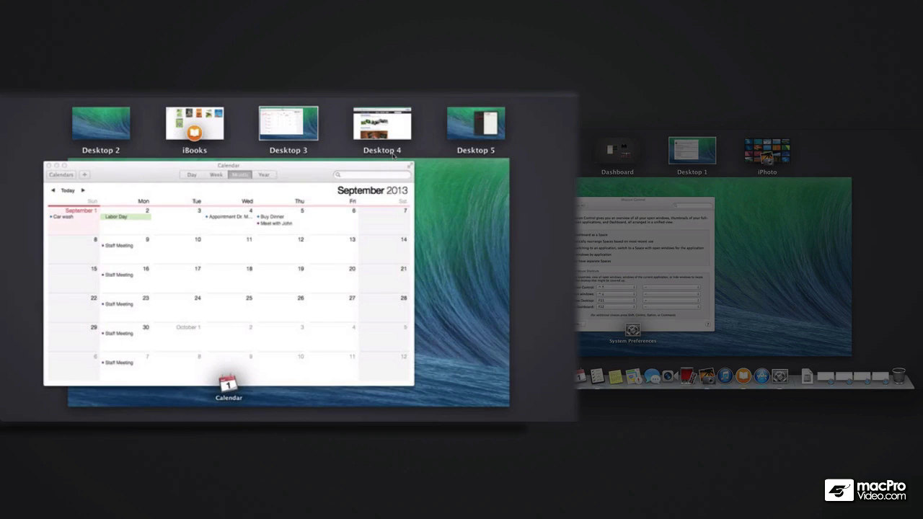
left_click(477, 124)
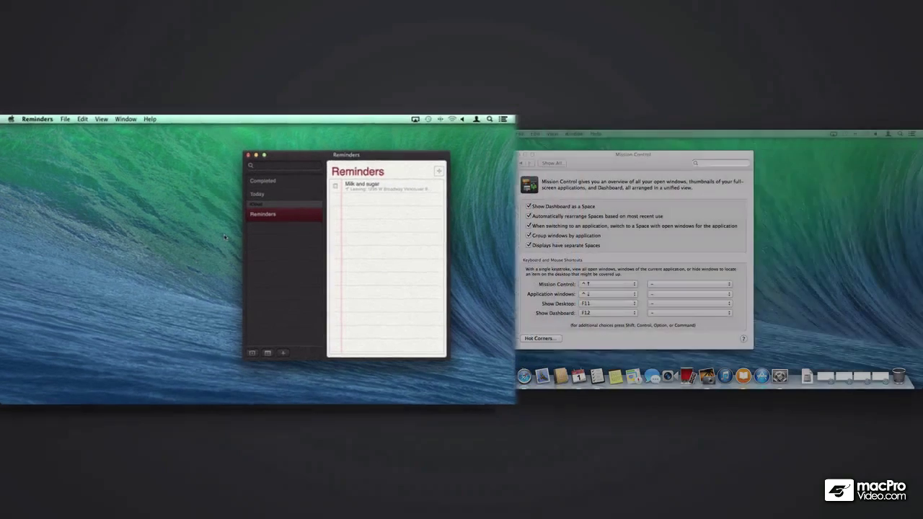
key("ctrl+Up")
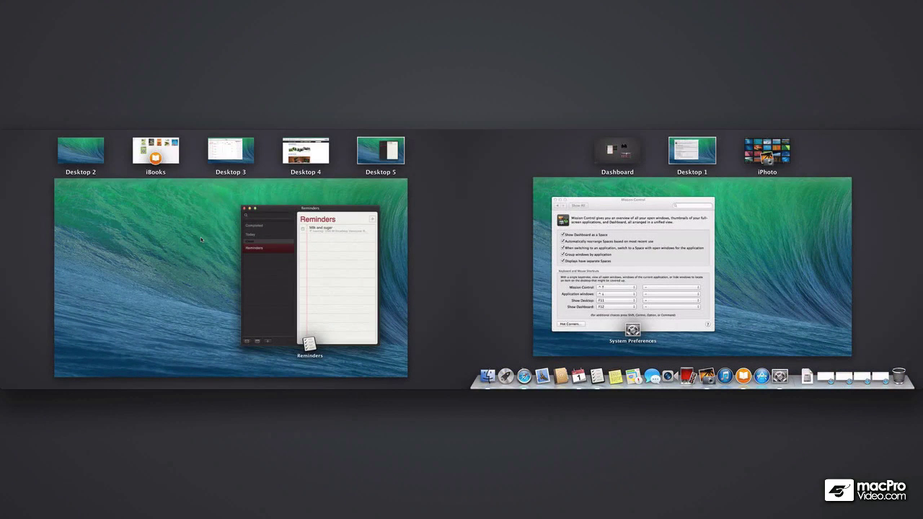
Step: Move Desktop 3 with Calendar to the right display's Spaces bar and switch to it there
left_click_drag(231, 151, 606, 150)
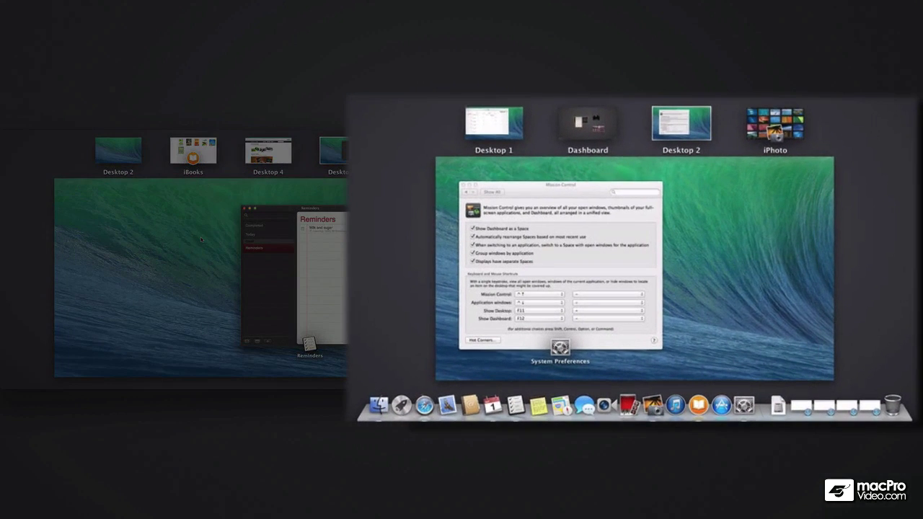
mouse_move(494, 124)
left_click(496, 123)
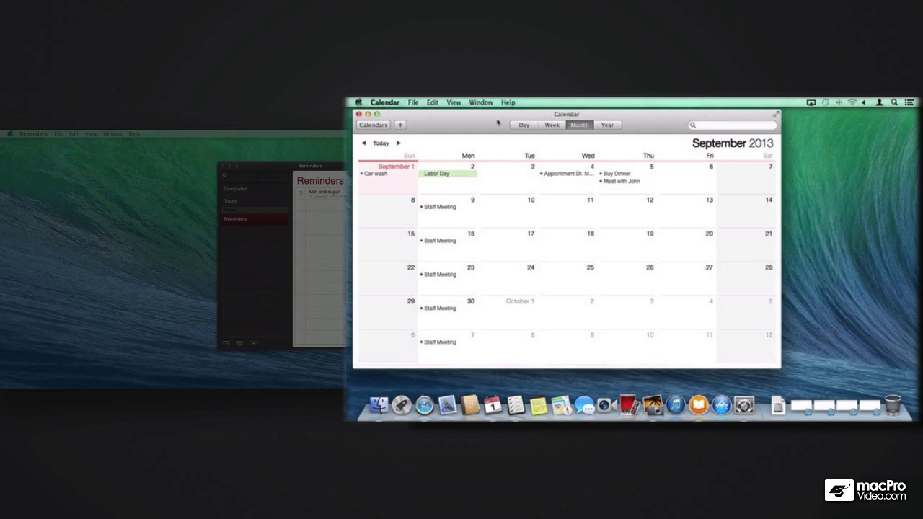
Step: Cycle through Dashboard, the preferences desktop and iPhoto back to Calendar, then show Mission Control's overview
key("ctrl+Left")
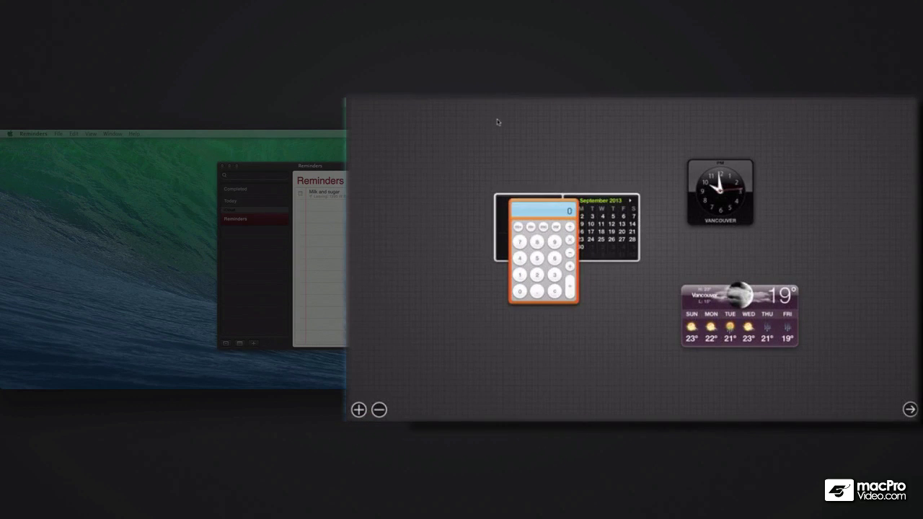
key("ctrl+Right")
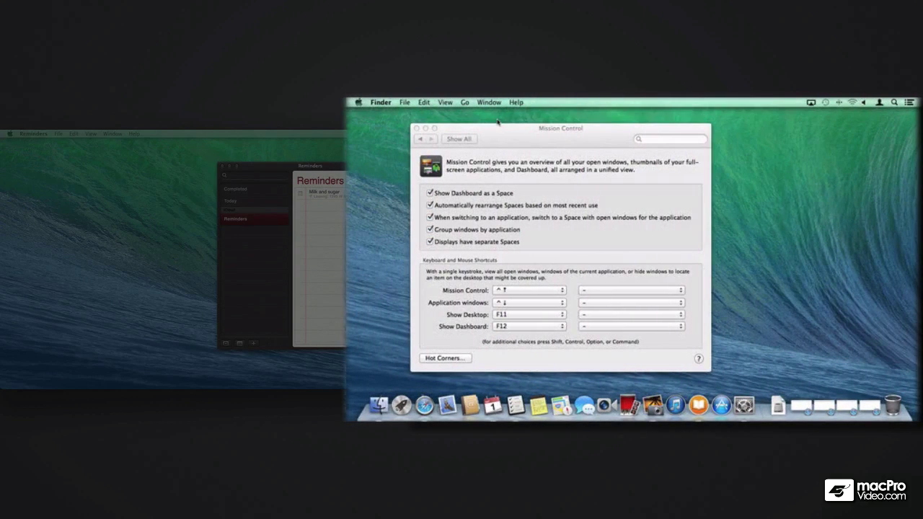
key("ctrl+Right")
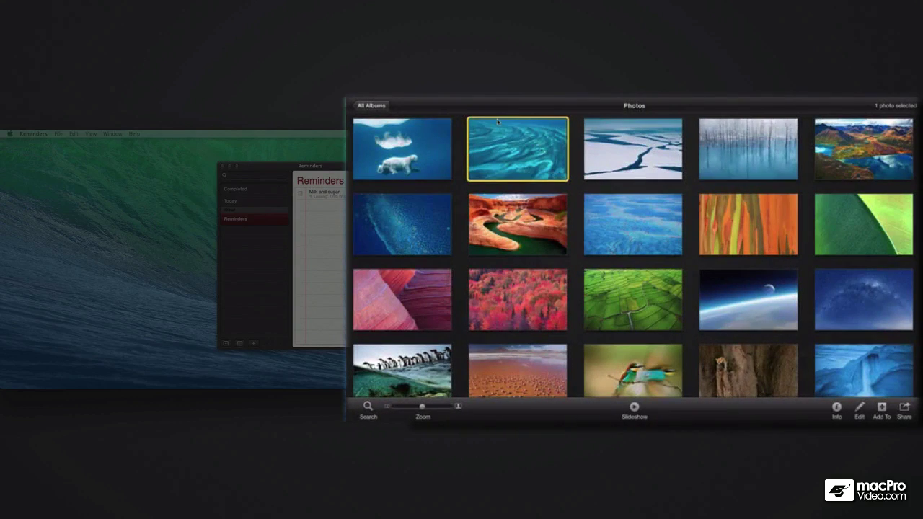
key("ctrl+Left")
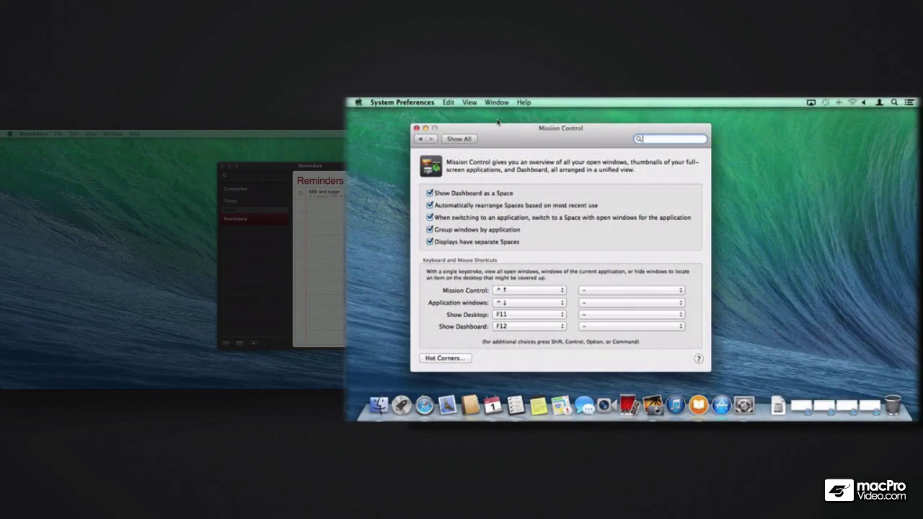
key("ctrl+Left")
key("ctrl+Left")
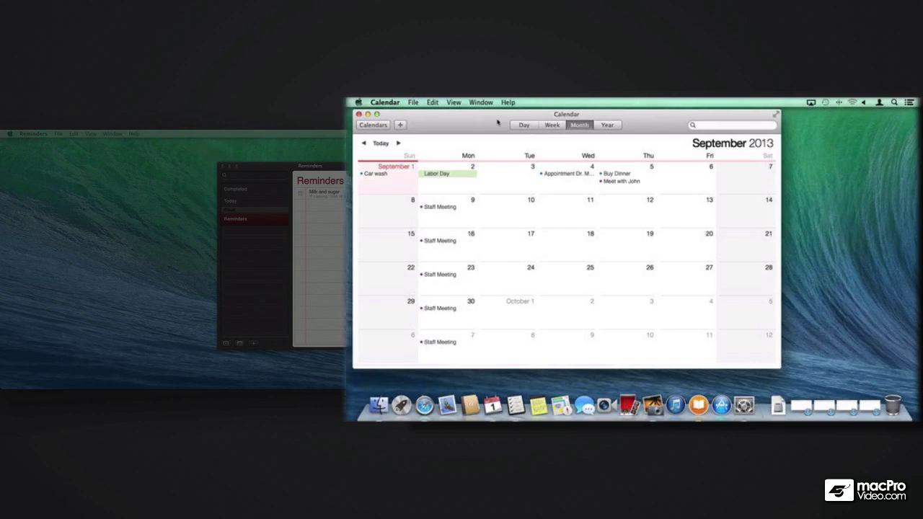
key("ctrl+Up")
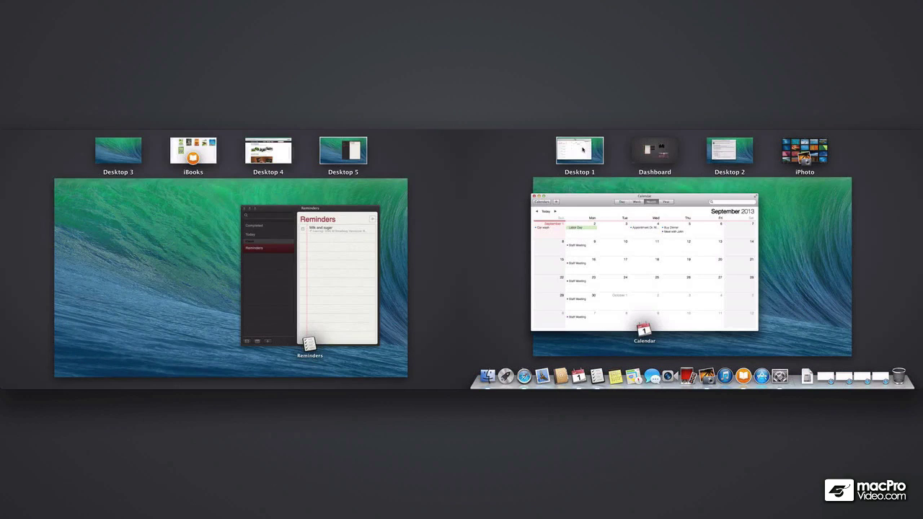
Step: Close the extra desktops with Option held, then take iBooks out of full screen
key("alt")
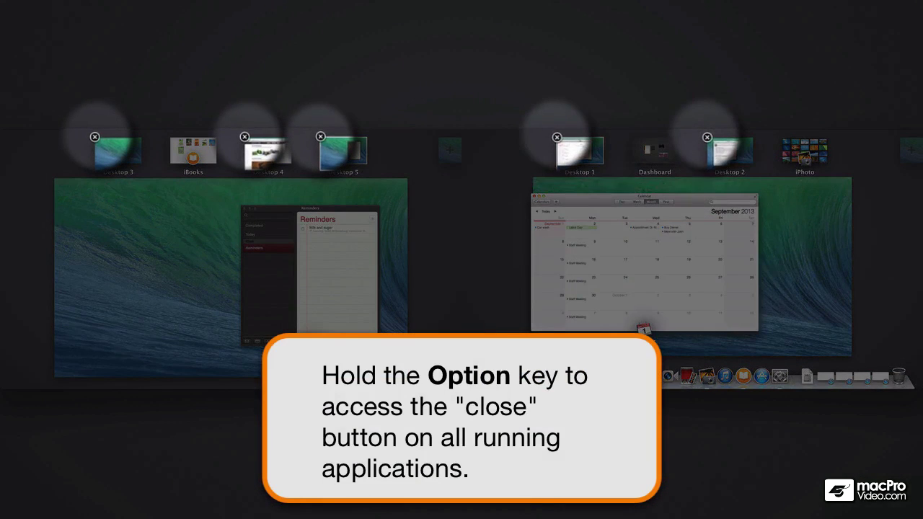
left_click(556, 136)
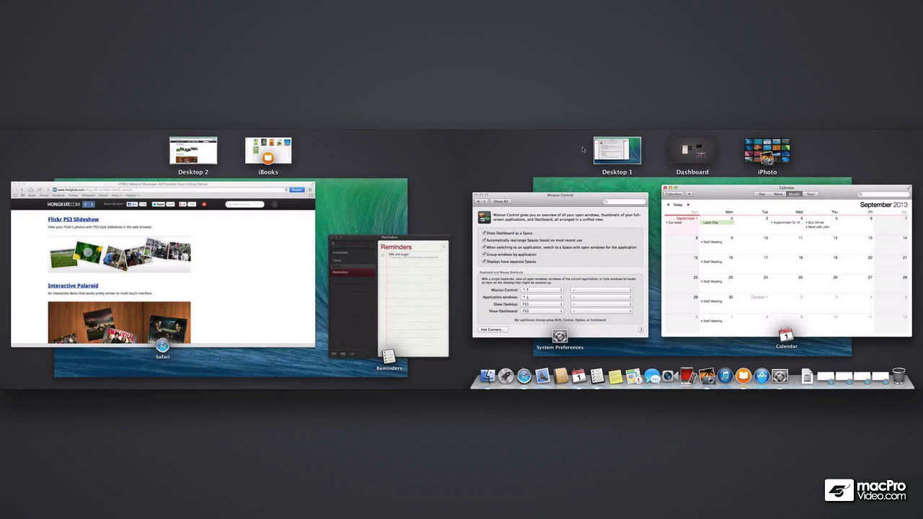
left_click(268, 151)
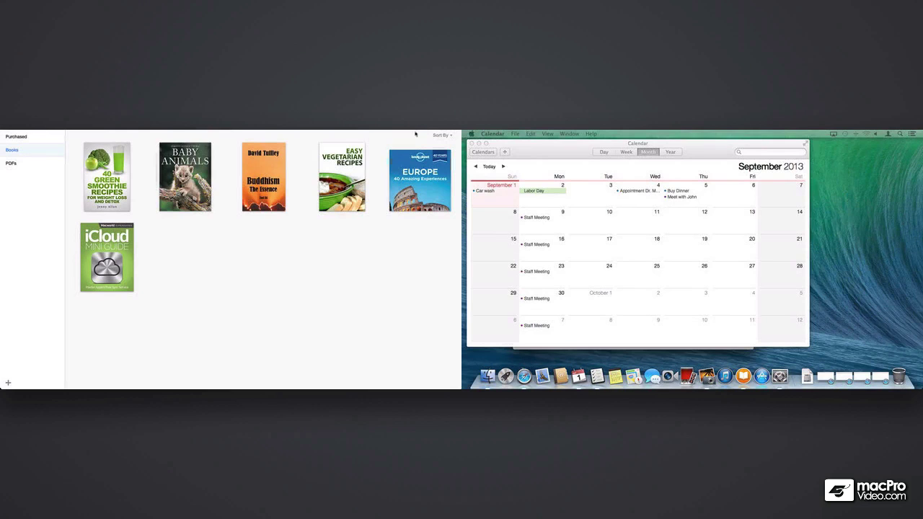
left_click(452, 140)
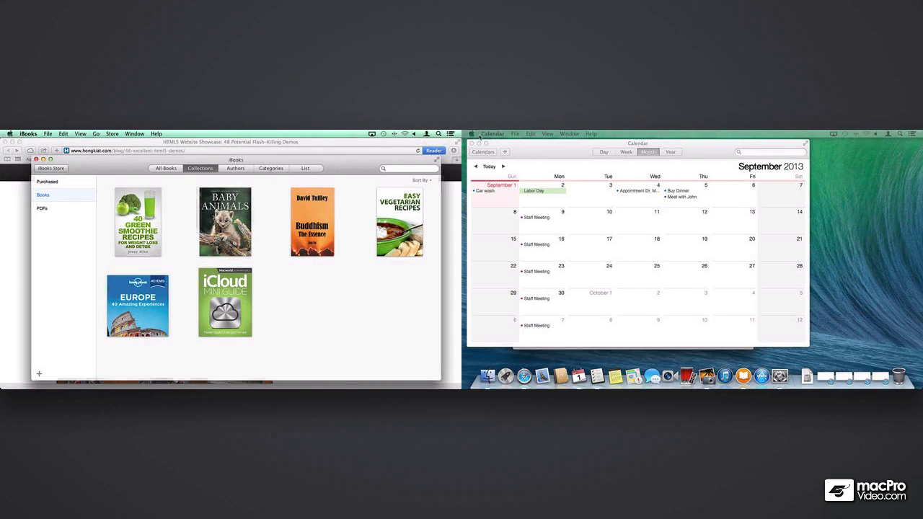
Step: Take iPhoto out of full screen from the Mission Control overview
key("ctrl+Up")
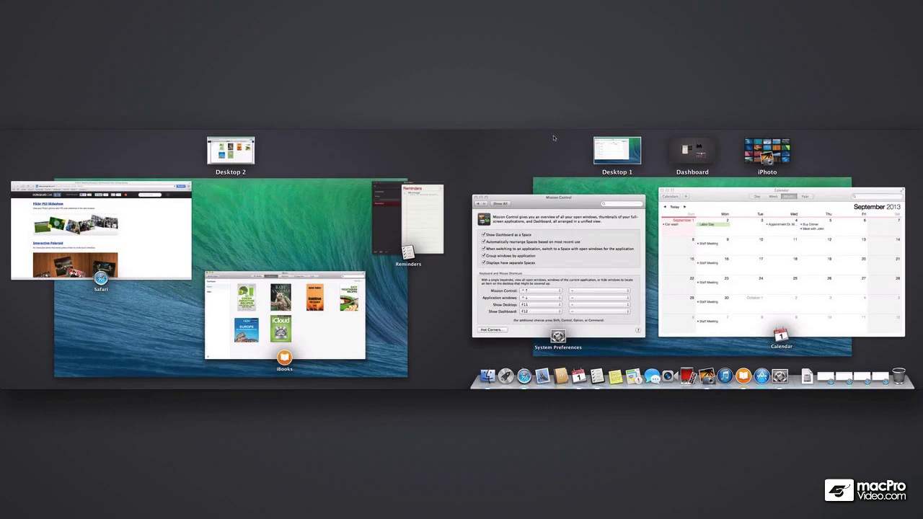
left_click(767, 152)
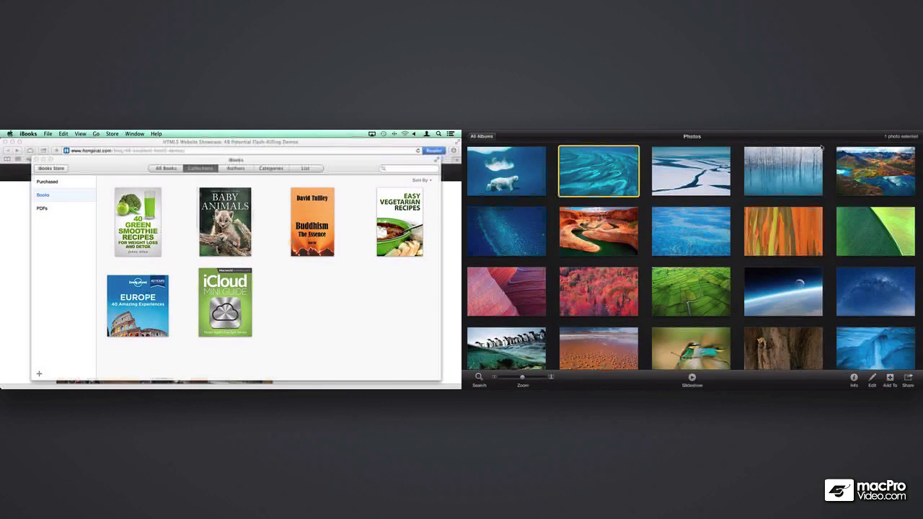
left_click(917, 134)
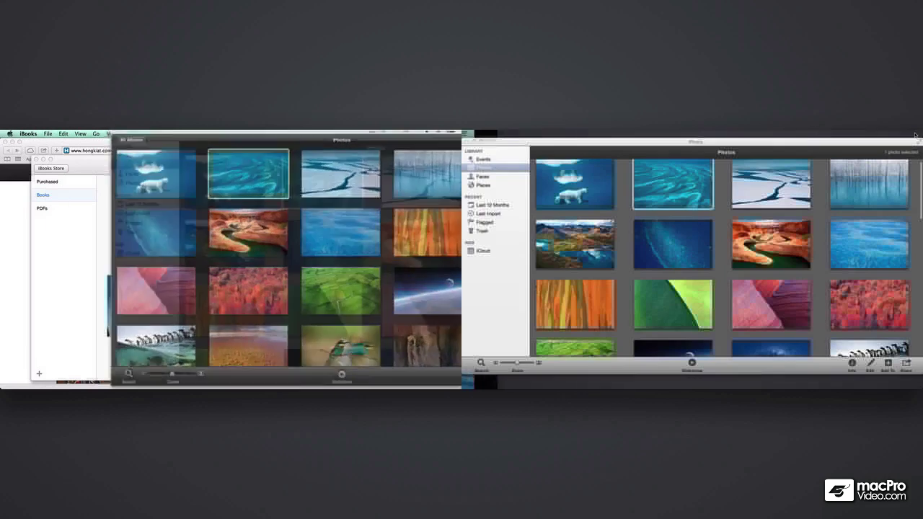
Step: Bring the System Preferences window showing the Mission Control pane to the front from the overview
key("ctrl+Up")
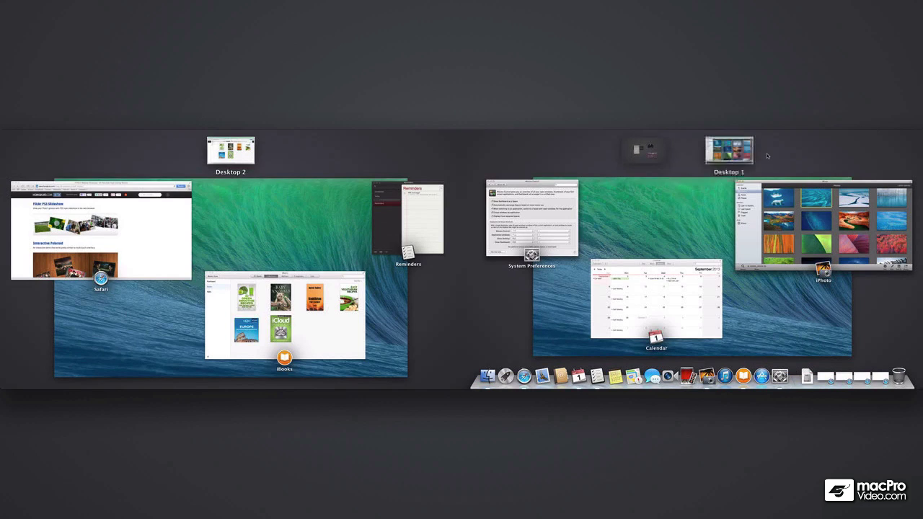
left_click(560, 209)
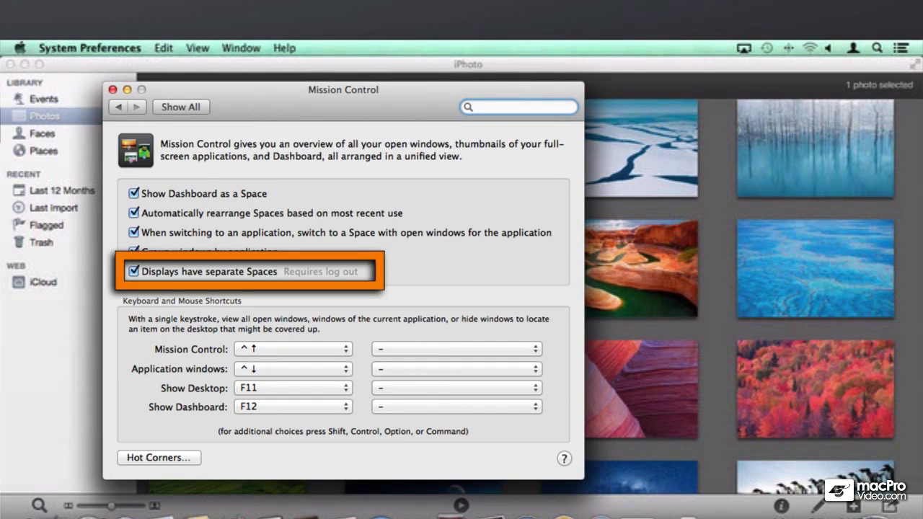
Step: Uncheck 'Displays have separate Spaces' in the Mission Control pane
key("space")
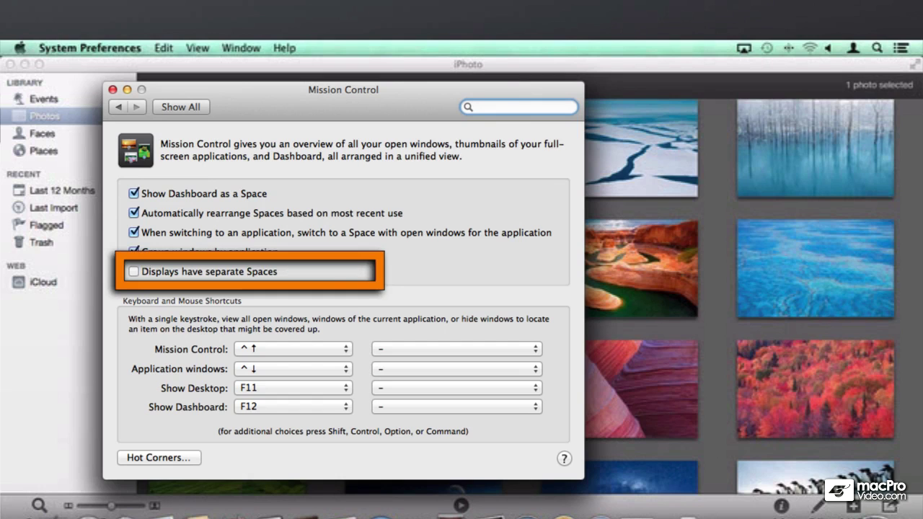